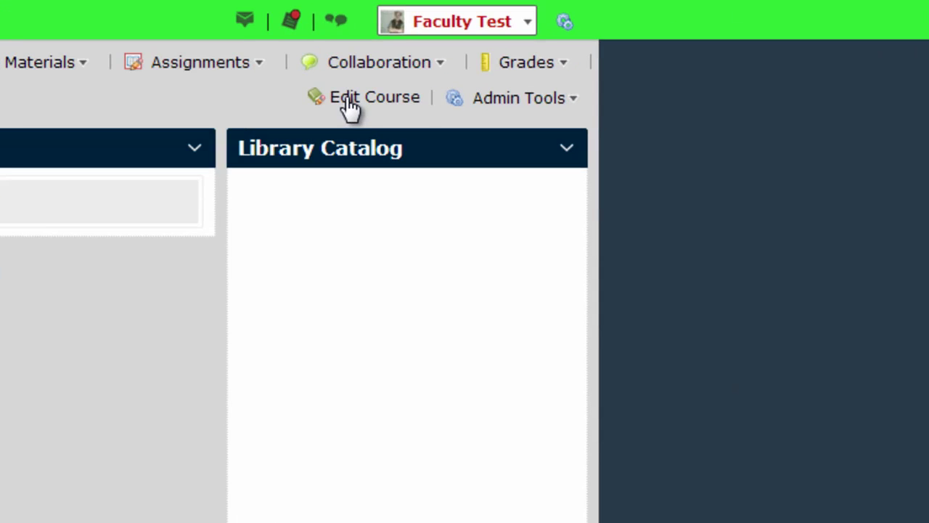
Step: Go to the course's homepage management and open the unshared Course Default - Copy homepage for editing
{"action": "left_click", "coordinate": [351, 108]}
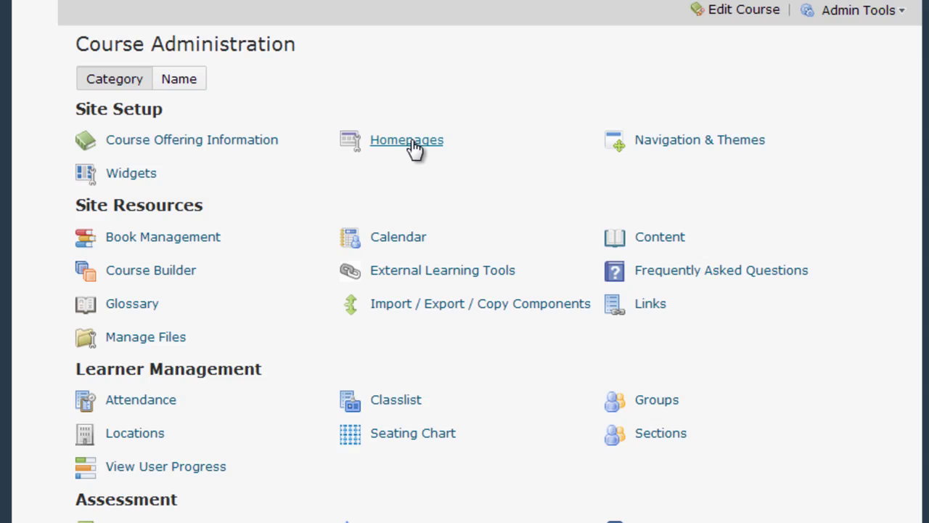
{"action": "left_click", "coordinate": [406, 141]}
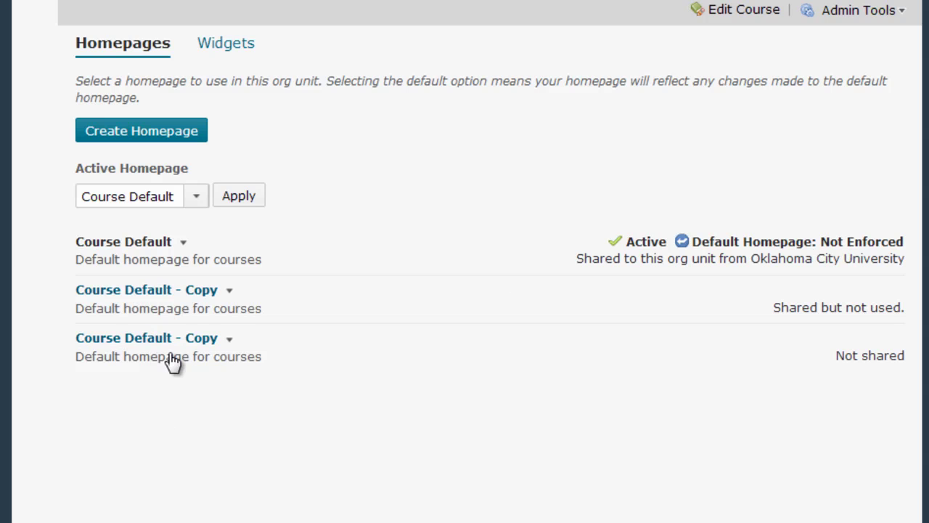
{"action": "left_click", "coordinate": [185, 247]}
{"action": "left_click", "coordinate": [124, 341]}
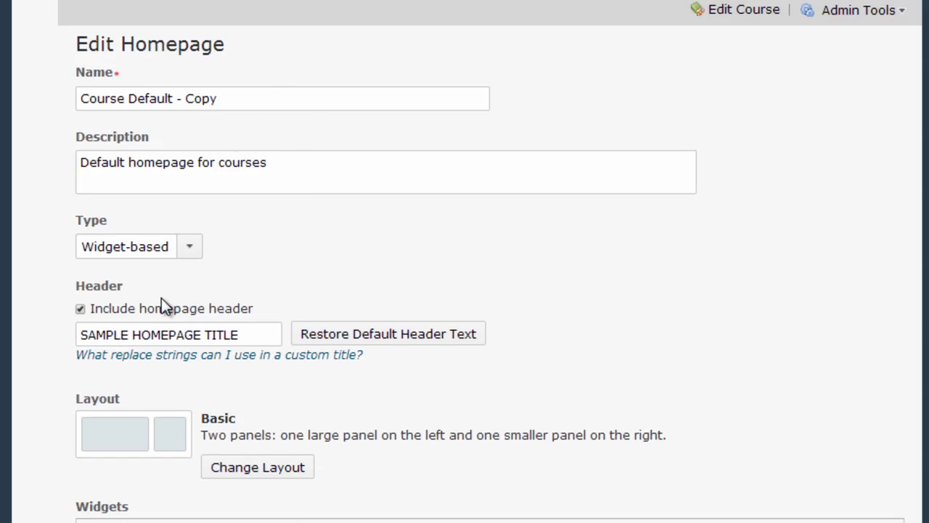
{"action": "scroll", "coordinate": [678, 378], "scroll_direction": "down", "scroll_amount": 3}
{"action": "scroll", "coordinate": [683, 387], "scroll_direction": "up", "scroll_amount": 3}
{"action": "left_click", "coordinate": [261, 334]}
{"action": "left_click_drag", "start_coordinate": [240, 335], "coordinate": [42, 347]}
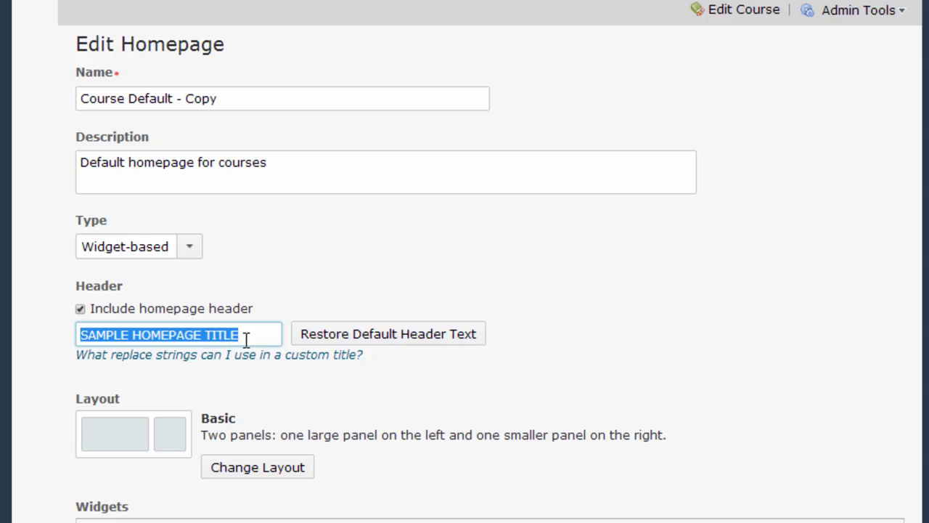
Step: Rename the homepage copy to "Course Default - Copy - created january 2014" and save it
{"action": "left_click", "coordinate": [253, 100]}
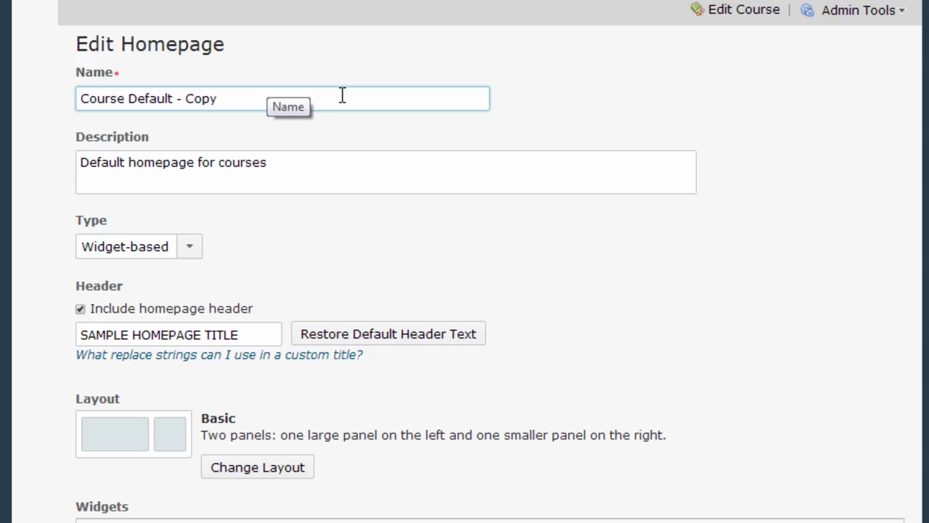
{"action": "type", "text": "- created january 2014"}
{"action": "left_click", "coordinate": [611, 293]}
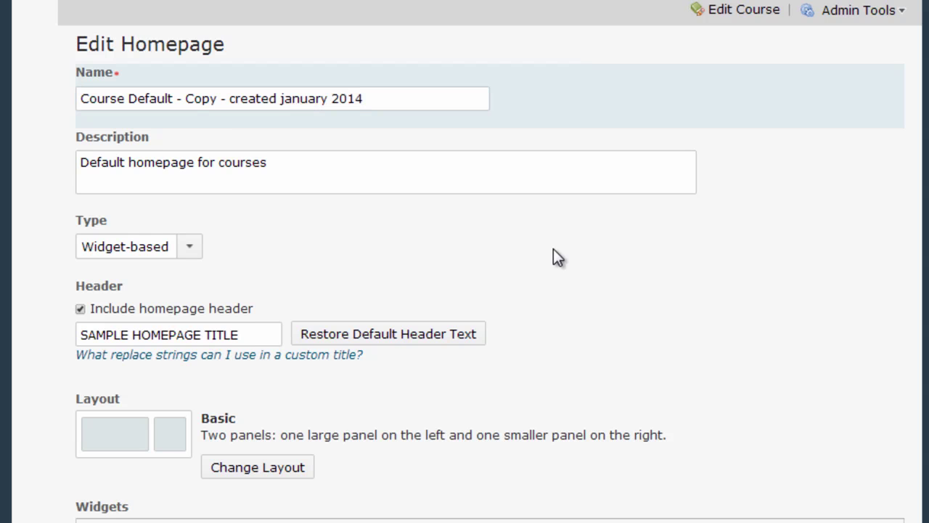
{"action": "scroll", "coordinate": [551, 257], "scroll_direction": "down", "scroll_amount": 5}
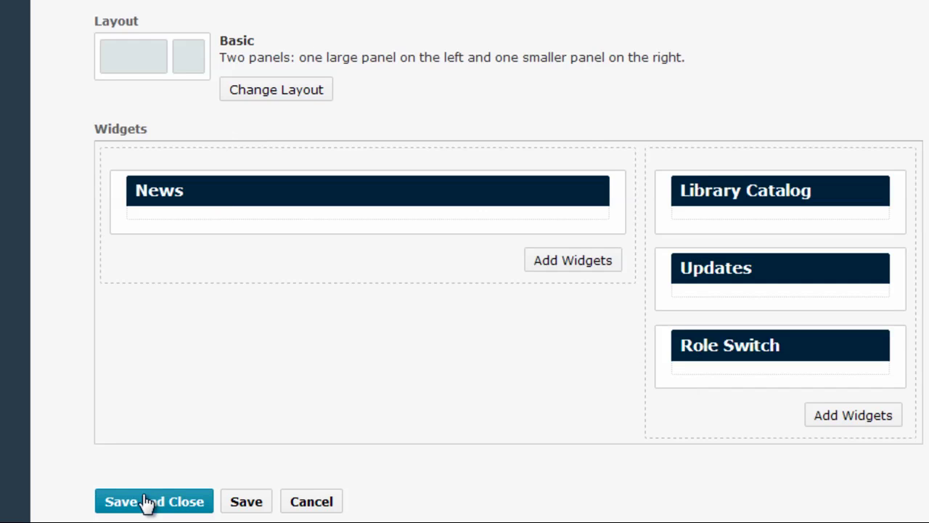
{"action": "left_click", "coordinate": [247, 504]}
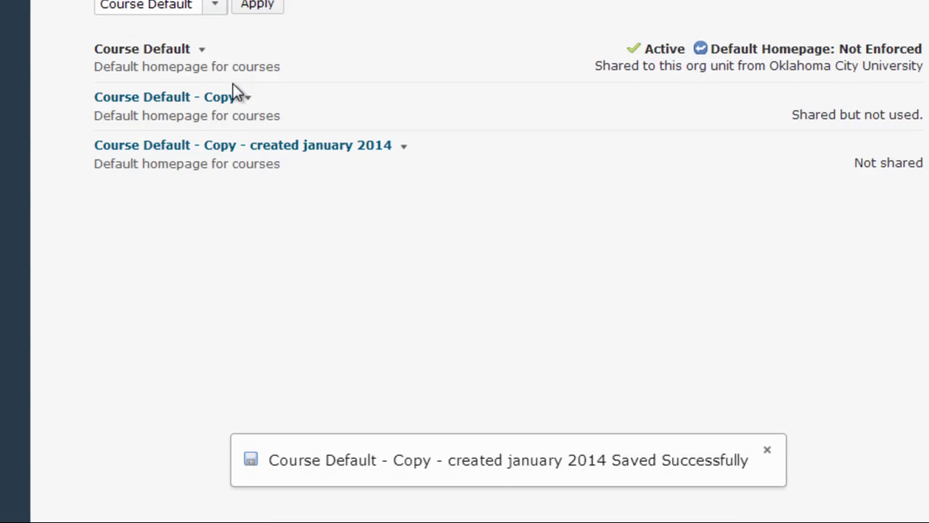
Step: Apply Course Default - Copy - created january 2014 as the course's active homepage
{"action": "left_click", "coordinate": [200, 200]}
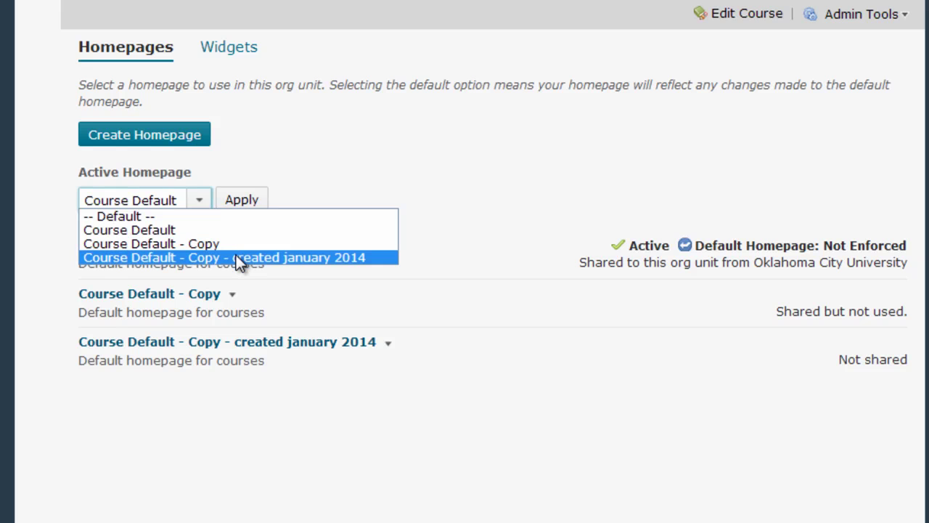
{"action": "key", "text": "Escape"}
{"action": "left_click", "coordinate": [247, 203]}
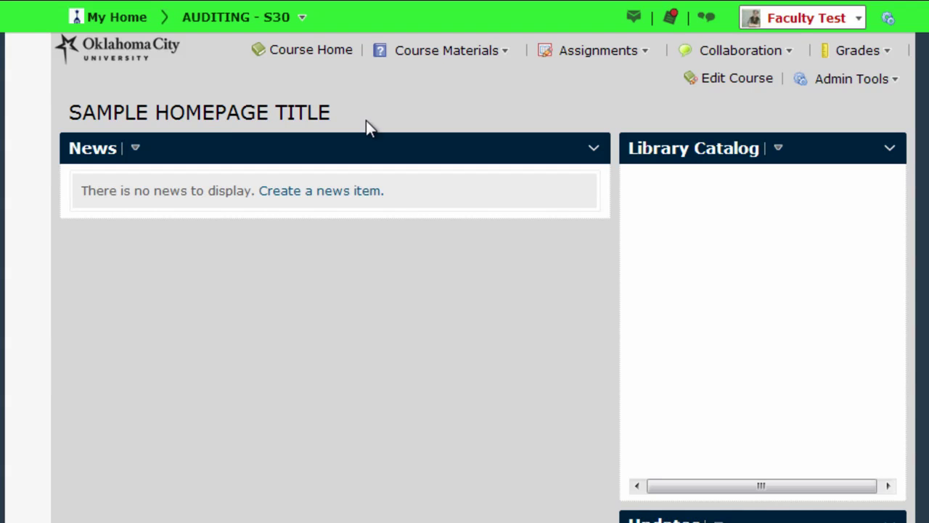
Step: Return to the course's homepage list and open Course Default - Copy - created january 2014 for editing
{"action": "left_click", "coordinate": [719, 83]}
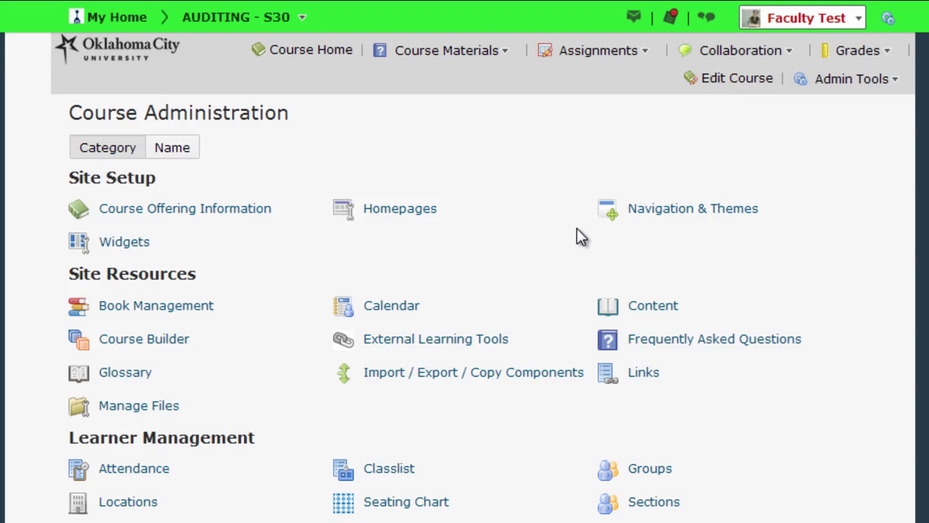
{"action": "left_click", "coordinate": [429, 212]}
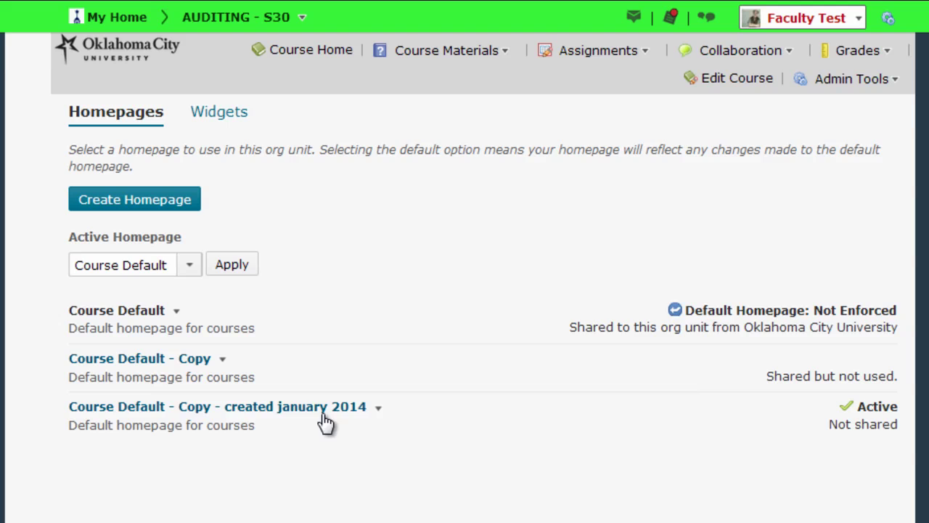
{"action": "left_click", "coordinate": [290, 410]}
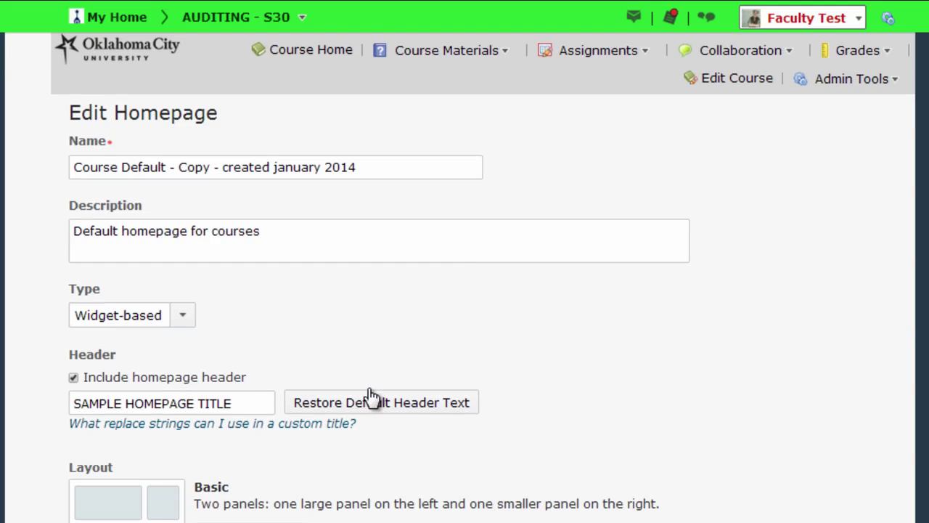
Step: Look up which replace strings a custom homepage title can use and close the help window
{"action": "left_click", "coordinate": [95, 428]}
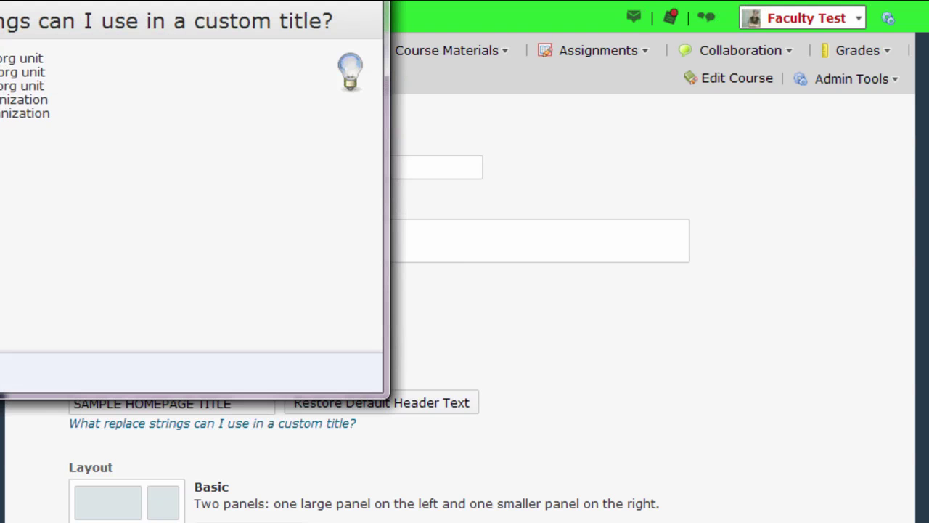
{"action": "left_click_drag", "start_coordinate": [430, 143], "coordinate": [388, 114]}
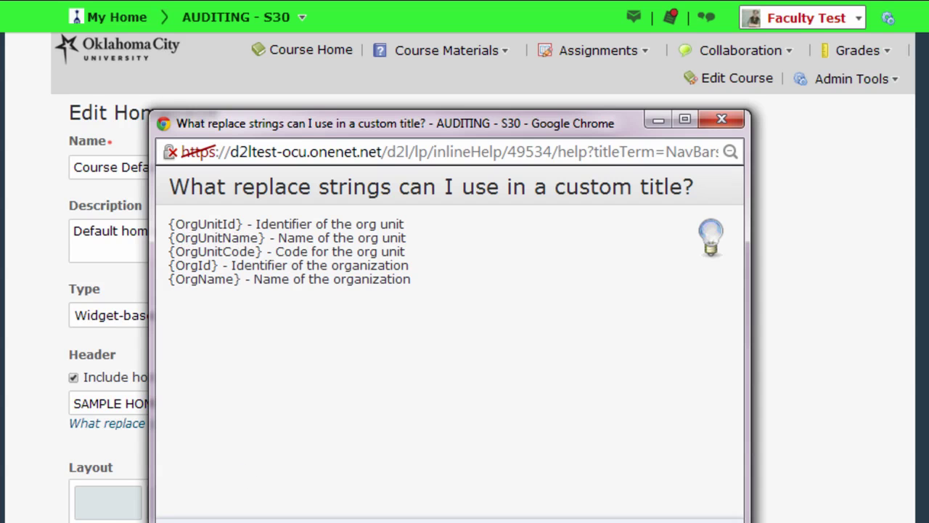
{"action": "key", "text": "alt+F4"}
Step: Replace the homepage header text with {OrgUnitName} and save the homepage
{"action": "left_click_drag", "start_coordinate": [244, 405], "coordinate": [39, 411]}
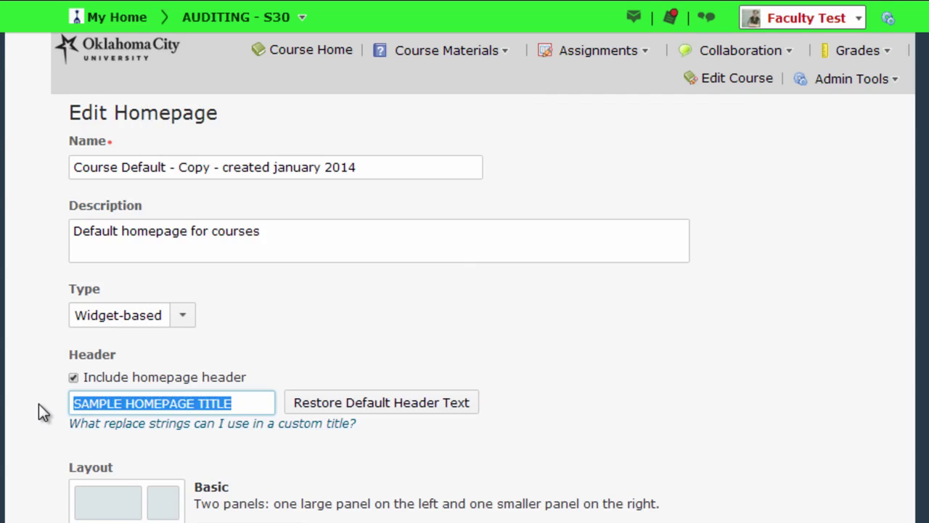
{"action": "type", "text": "{Org"}
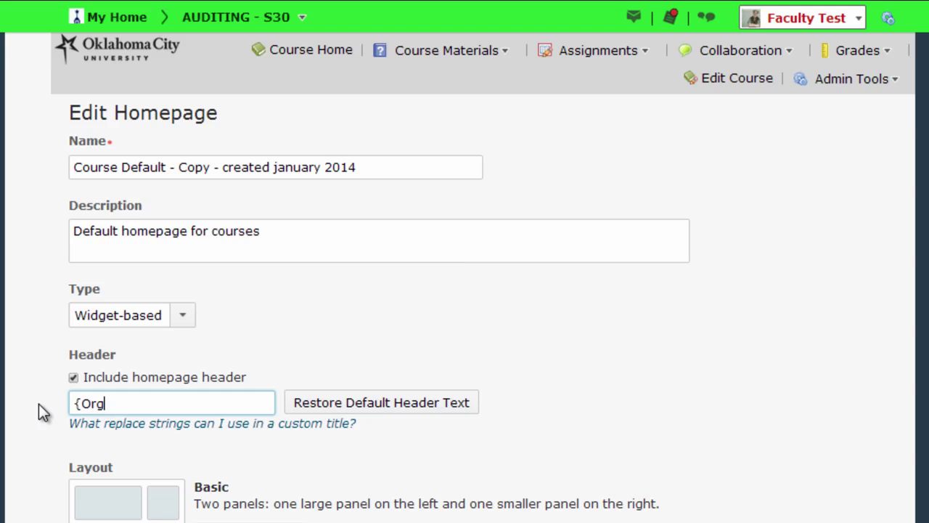
{"action": "type", "text": "UnitName"}
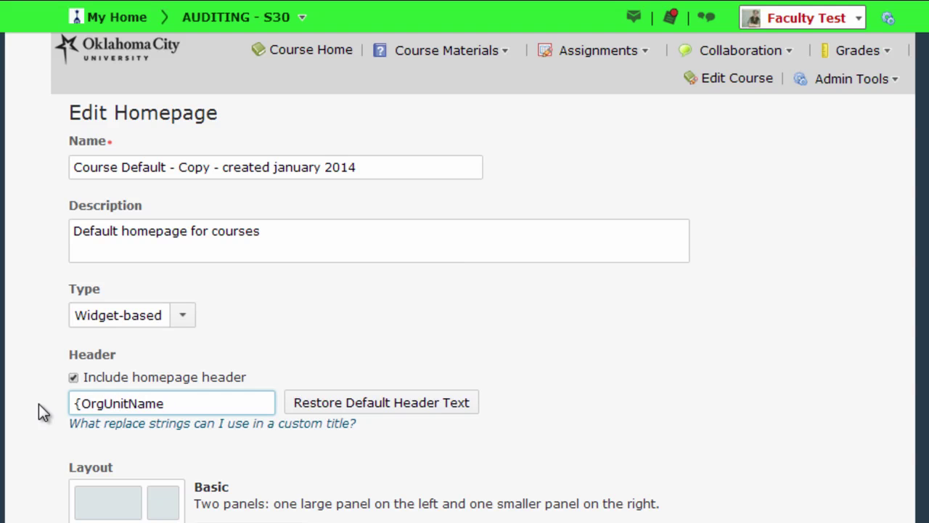
{"action": "type", "text": "}"}
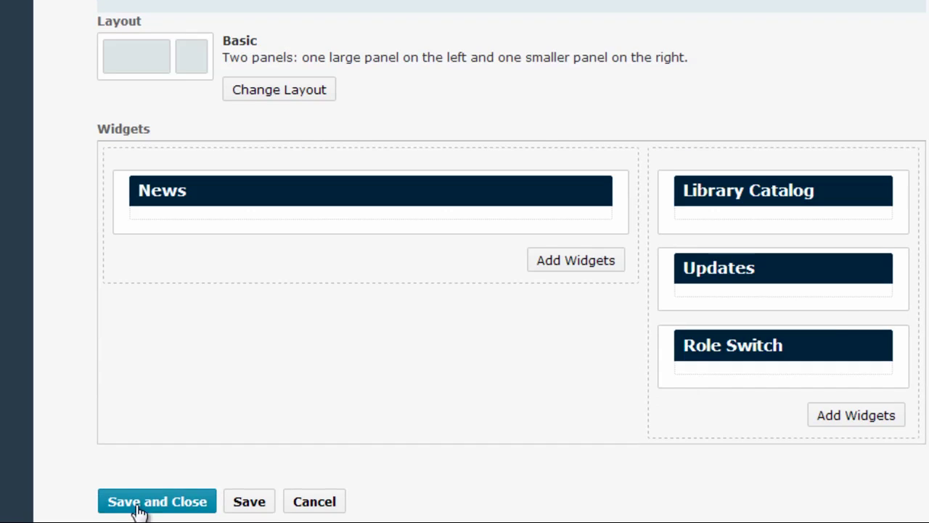
{"action": "left_click", "coordinate": [138, 509]}
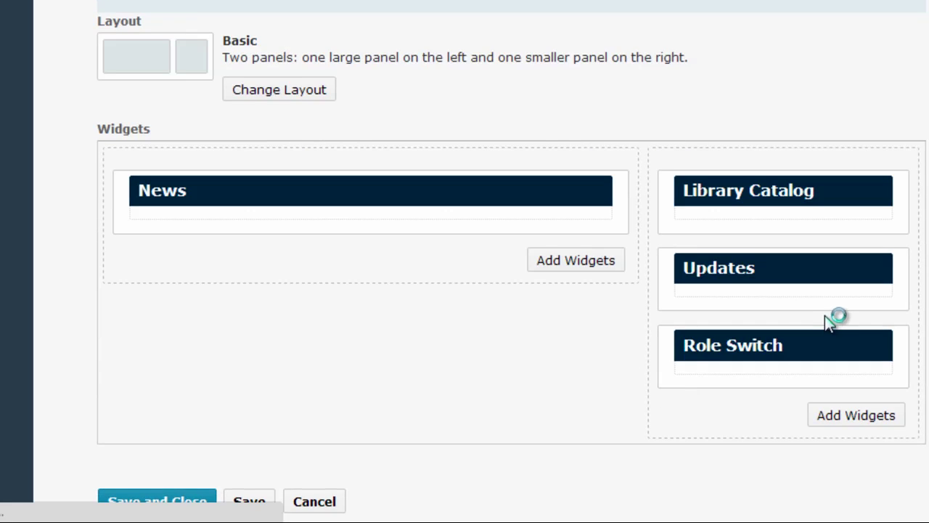
Step: Check the available active homepage choices and view the course home page with its new header
{"action": "left_click", "coordinate": [219, 24]}
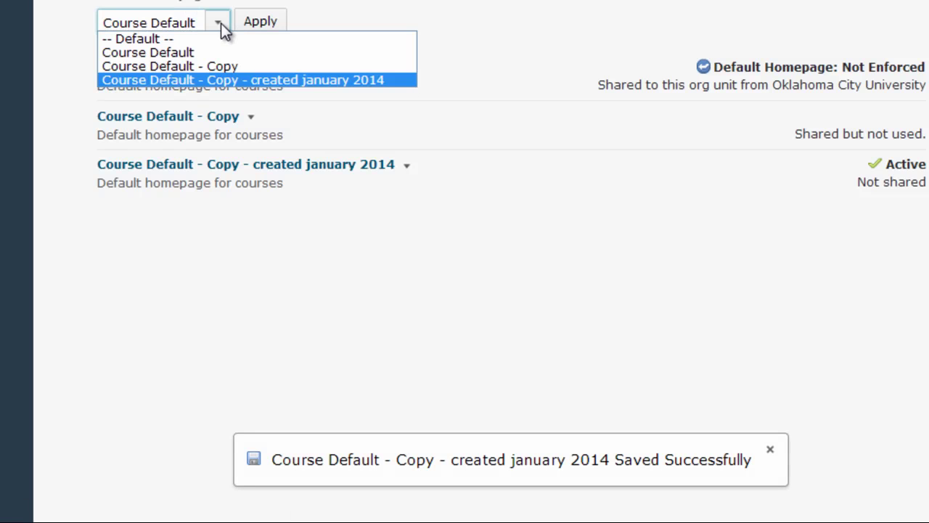
{"action": "left_click", "coordinate": [272, 91]}
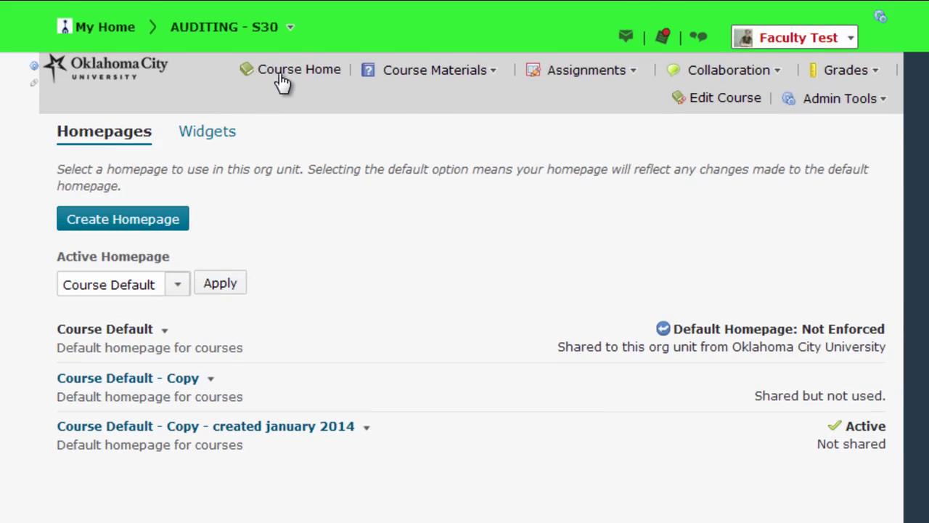
{"action": "left_click", "coordinate": [280, 75]}
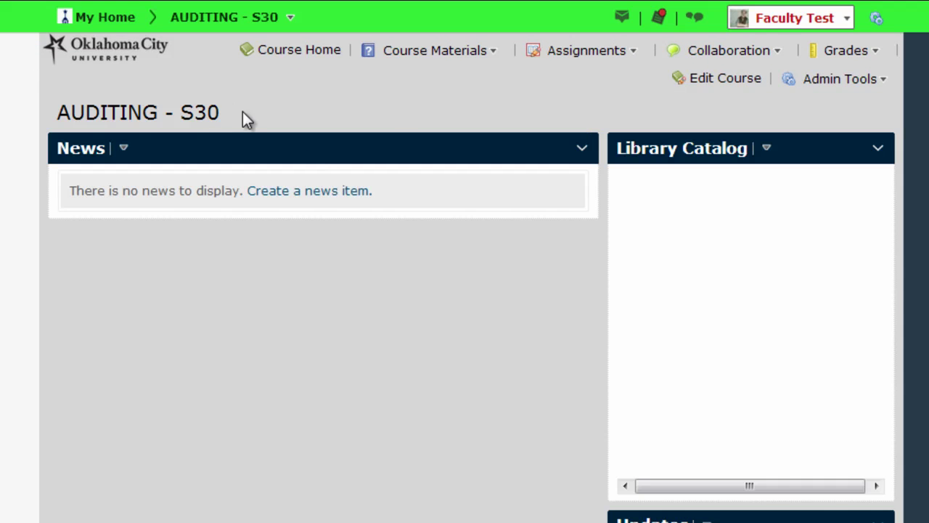